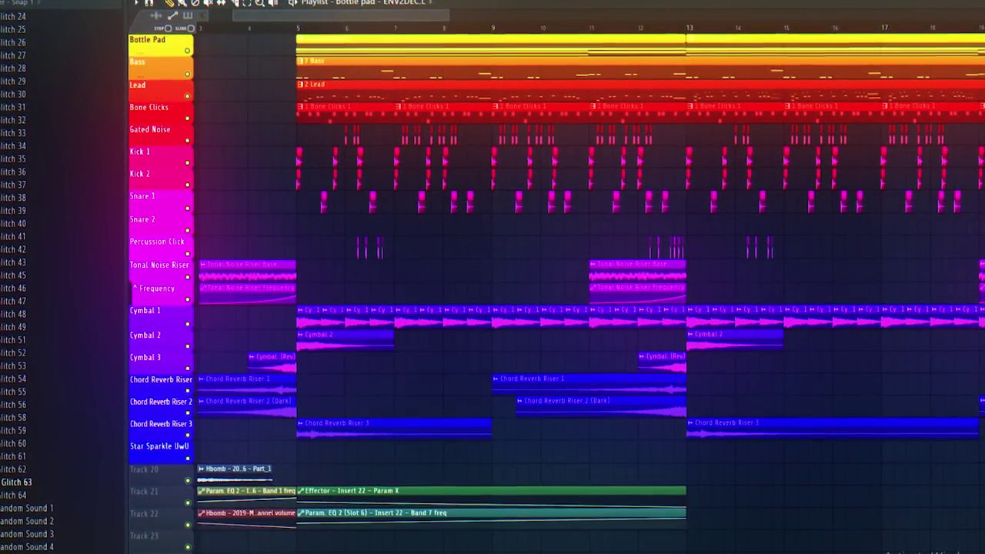
pyautogui.keyDown('alt'); pyautogui.scroll(3, 398, 220); pyautogui.keyUp('alt')
pyautogui.keyDown('ctrl'); pyautogui.scroll(4, 398, 220); pyautogui.keyUp('ctrl')
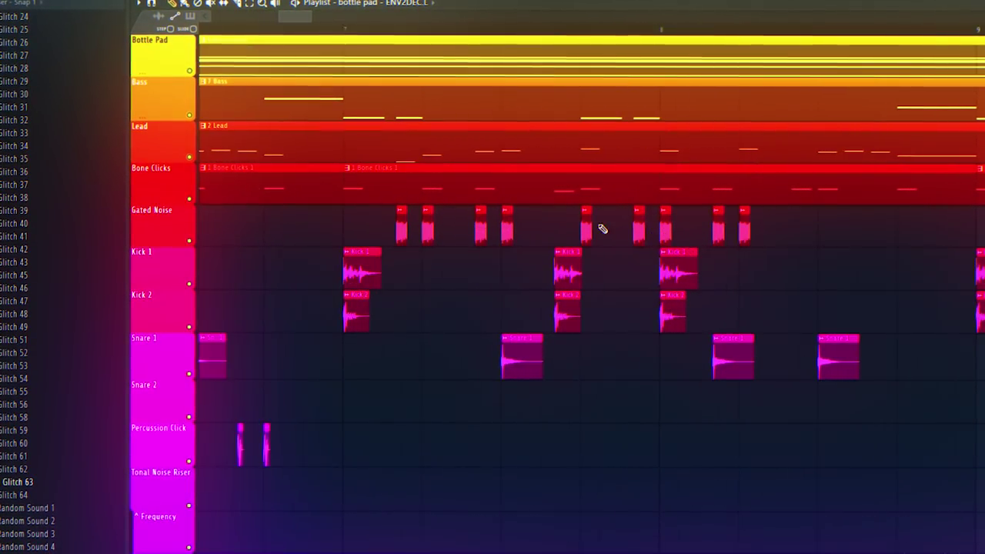
pyautogui.rightClick(189, 239)
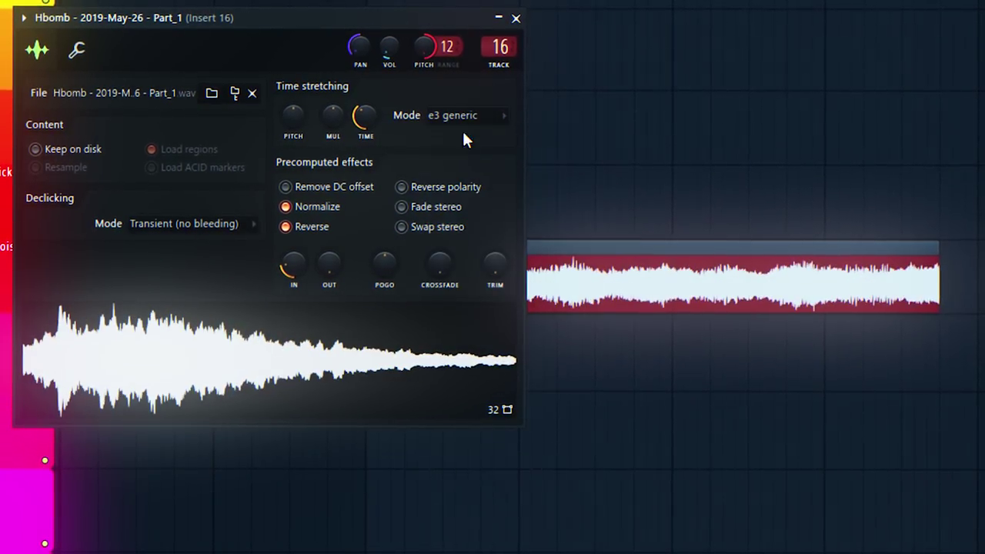
pyautogui.click(516, 18)
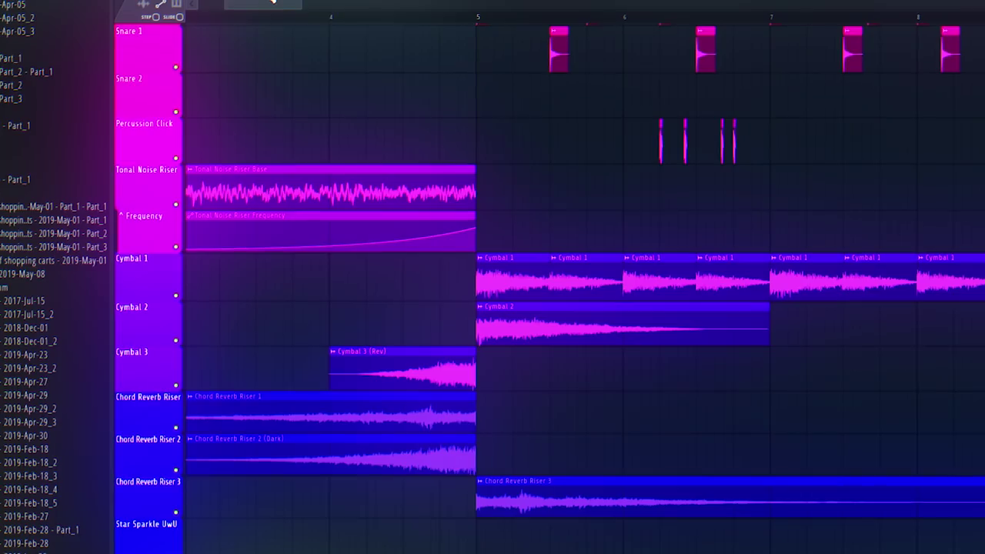
# Play from the Cymbal 1 clip, then replay the reversed Cymbal 3 transition into bar 5 twice
pyautogui.click(492, 282)
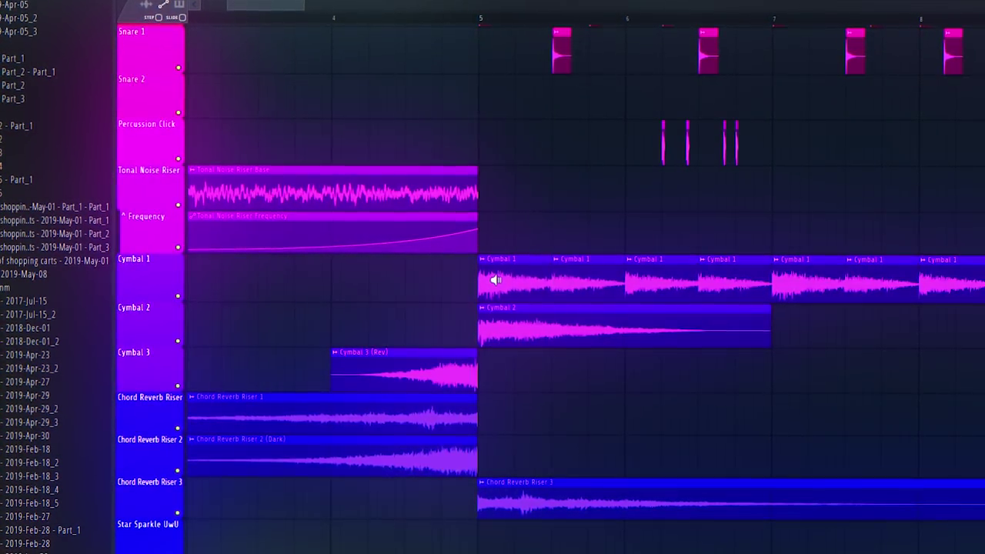
pyautogui.scroll(2, 475, 334)
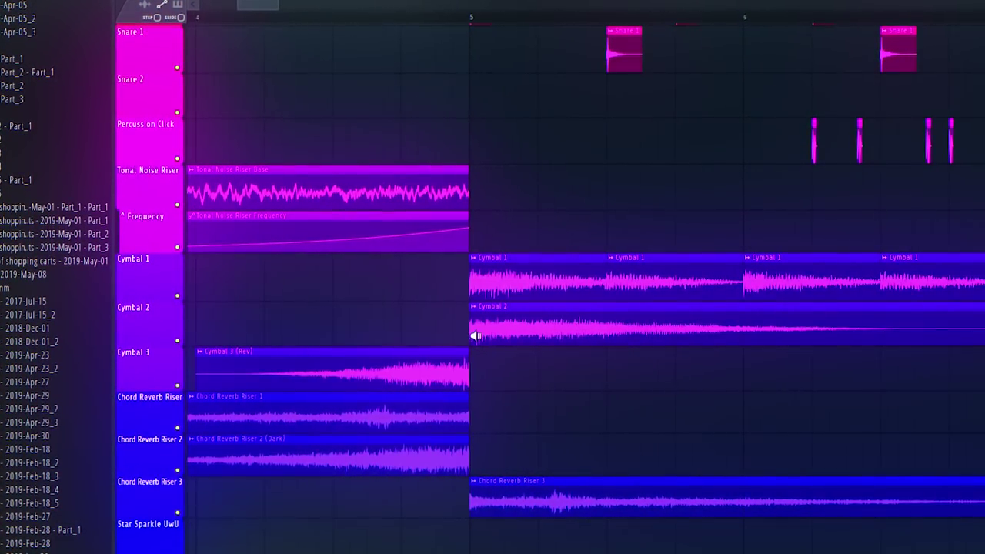
pyautogui.press('space')
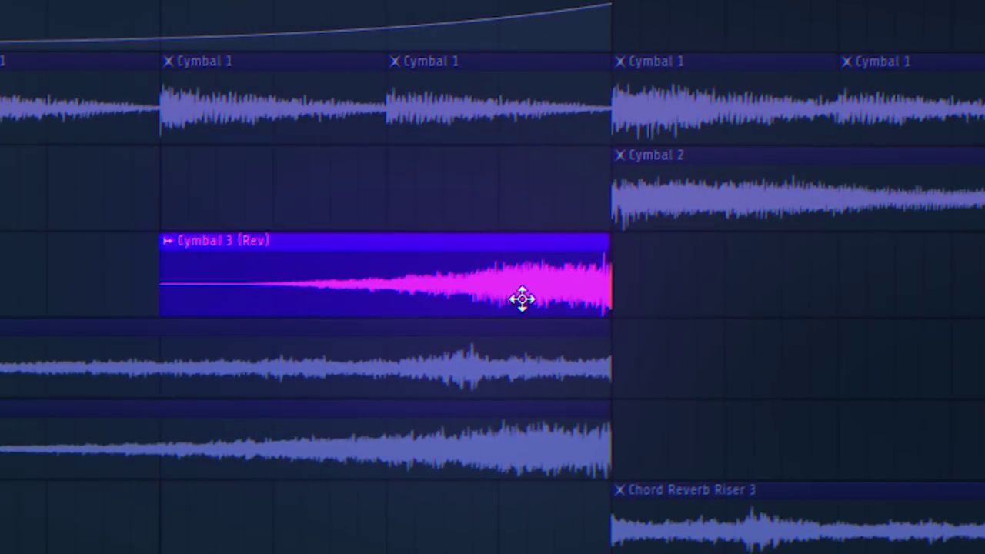
pyautogui.press('space')
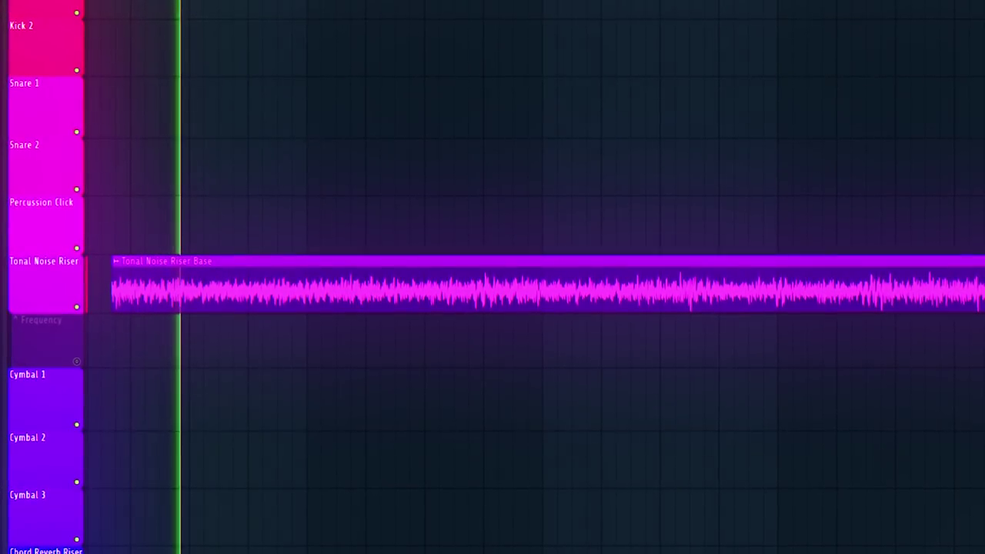
# Open the second Fruity parametric EQ 2 on mixer Insert 6 to view its settings
pyautogui.press('F9')
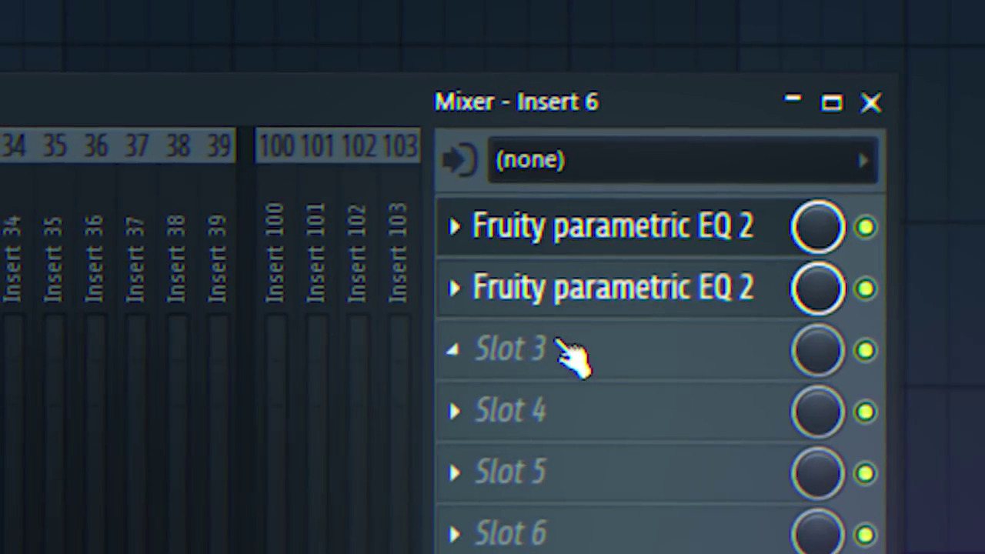
pyautogui.click(982, 162)
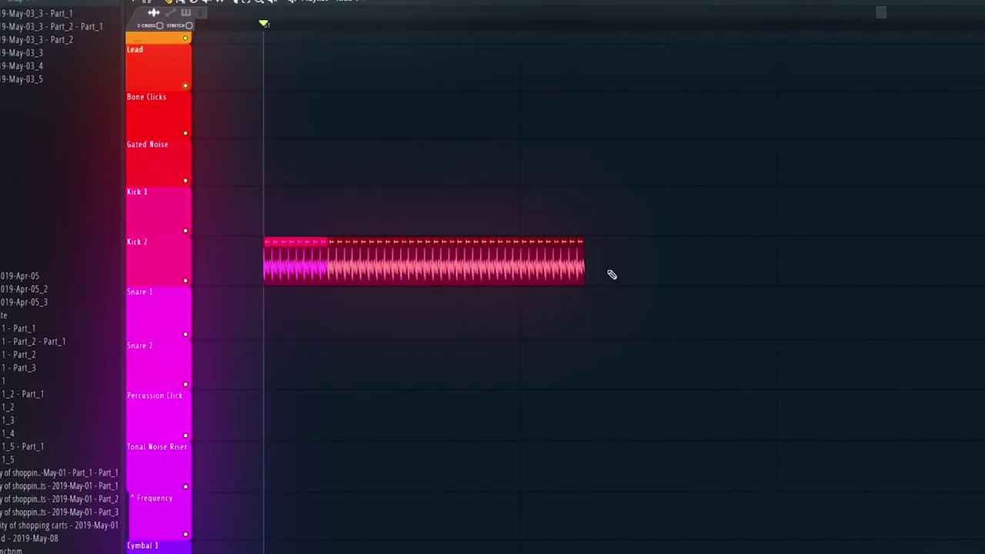
# Drag the Kick 2 clip's right edge to stretch it much longer
pyautogui.moveTo(584, 261); pyautogui.dragTo(791, 267)
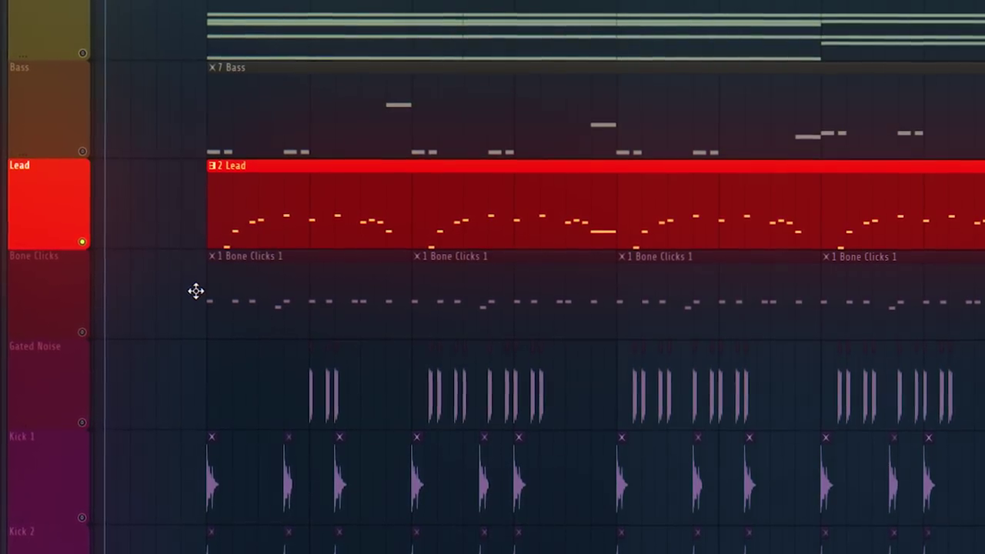
pyautogui.press('space')
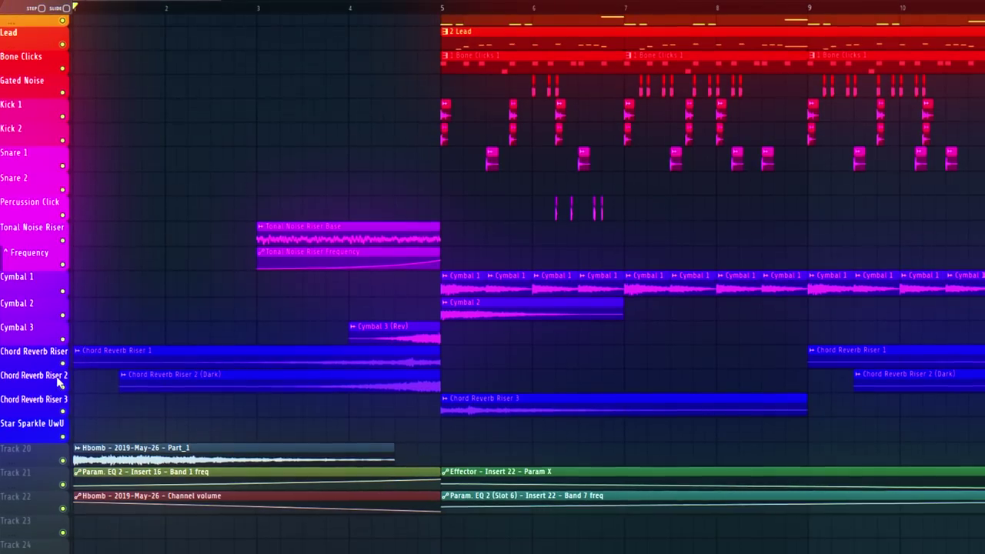
pyautogui.scroll(-8, 65, 368)
pyautogui.keyDown('alt'); pyautogui.scroll(2, 455, 200); pyautogui.keyUp('alt')
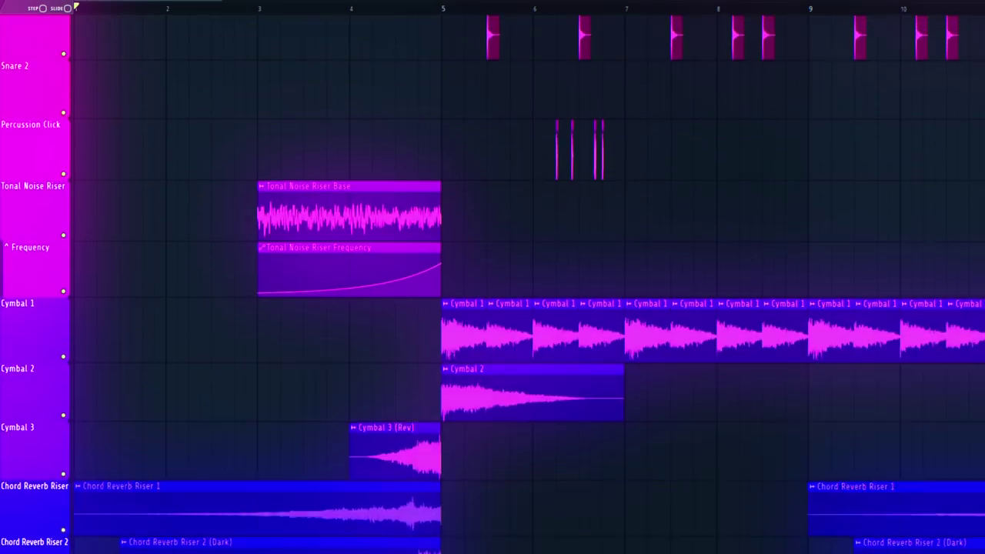
pyautogui.keyDown('alt'); pyautogui.scroll(2, 455, 200); pyautogui.keyUp('alt')
pyautogui.scroll(-8, 226, 138)
pyautogui.scroll(4, 54, 338)
pyautogui.scroll(-4, 58, 323)
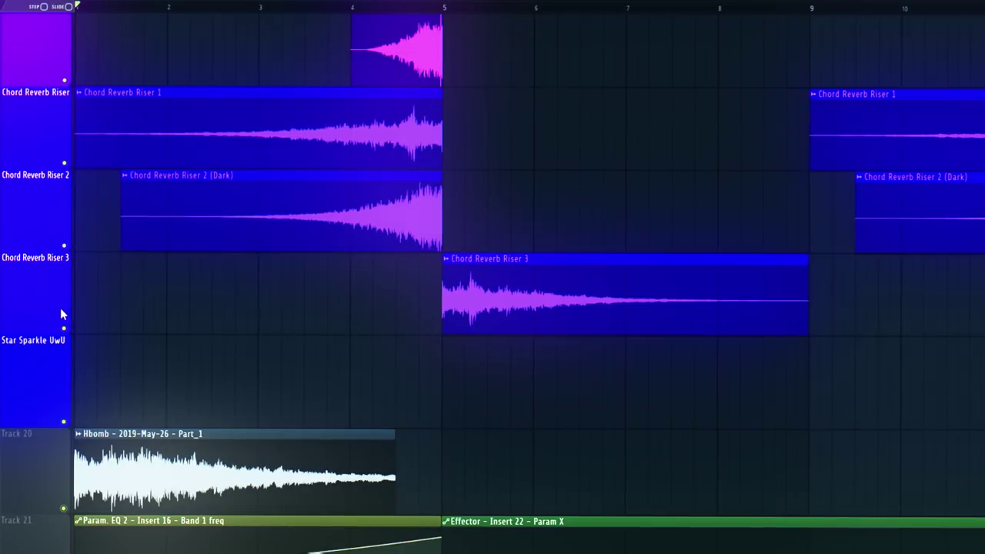
pyautogui.click(68, 168)
pyautogui.keyDown('ctrl'); pyautogui.scroll(4, 100, 59); pyautogui.keyUp('ctrl')
pyautogui.scroll(2, 438, 163)
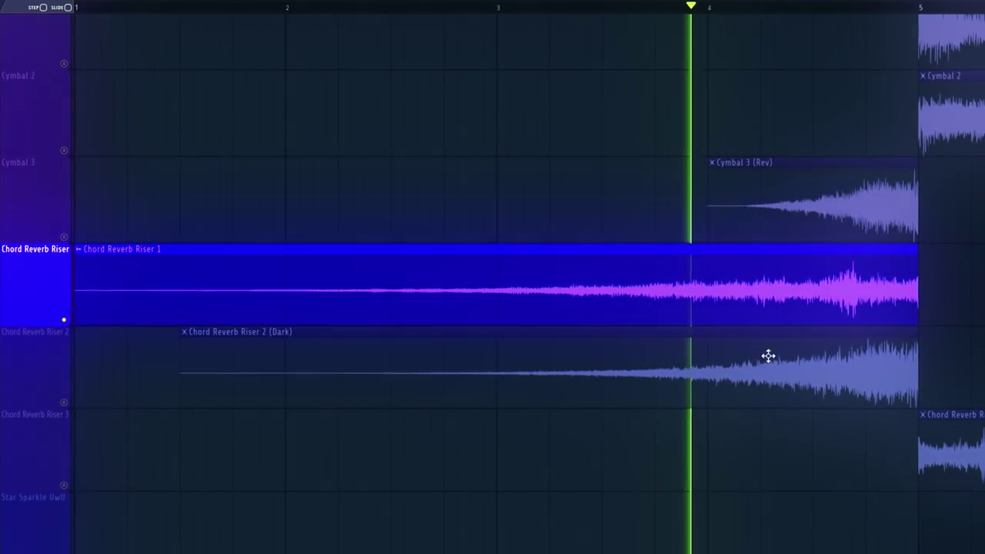
pyautogui.click(742, 356)
pyautogui.keyDown('ctrl'); pyautogui.scroll(-2, 741, 356); pyautogui.keyUp('ctrl')
pyautogui.scroll(-2, 489, 247)
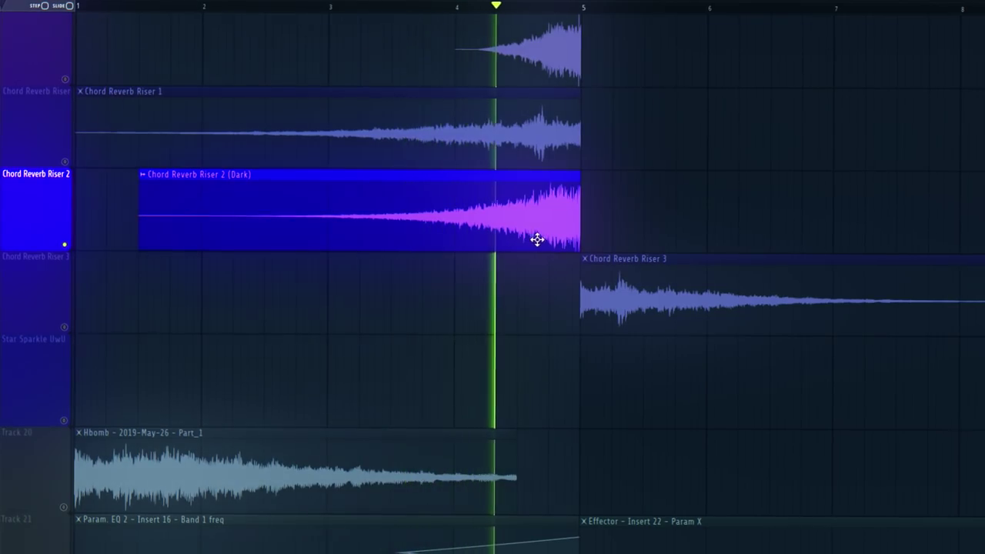
pyautogui.click(608, 285)
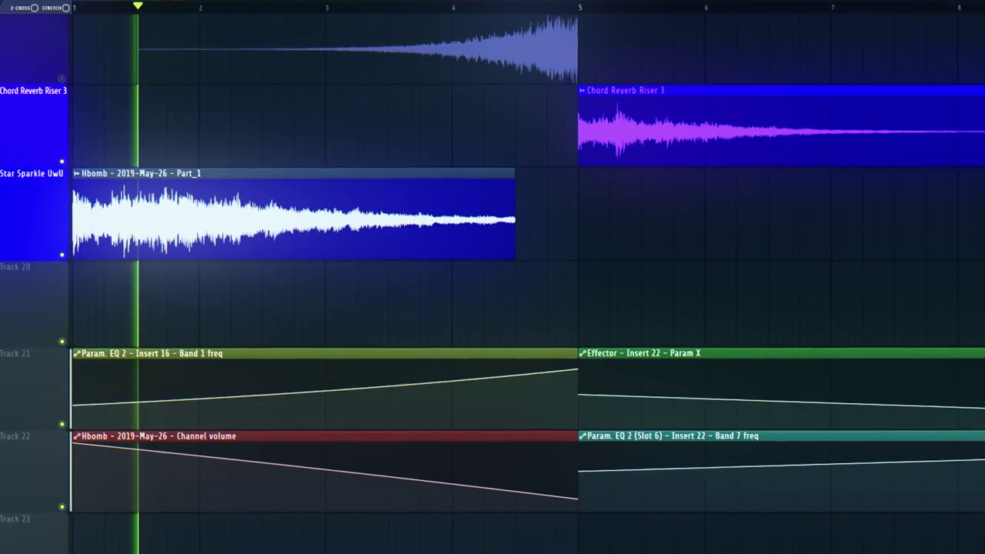
pyautogui.scroll(1, 493, 308)
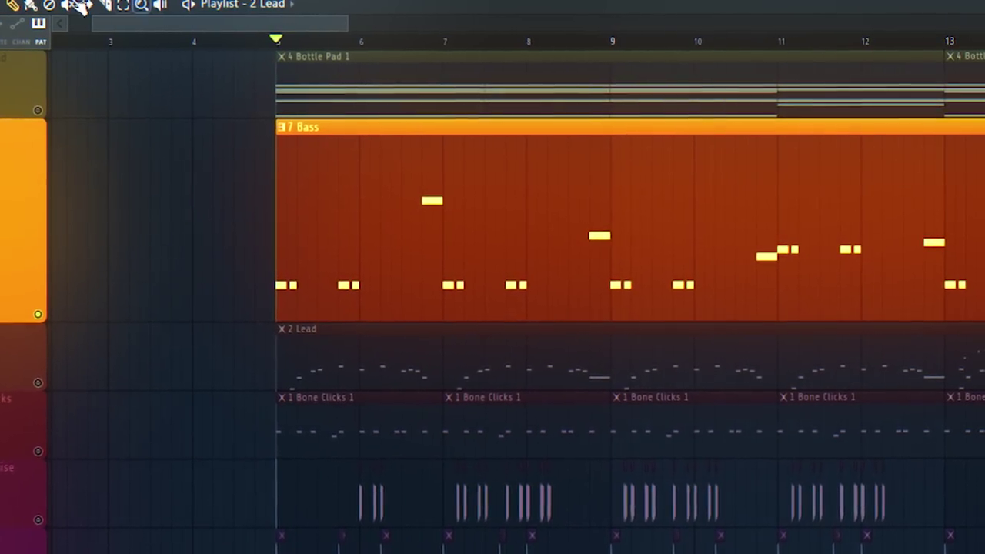
pyautogui.click(173, 43)
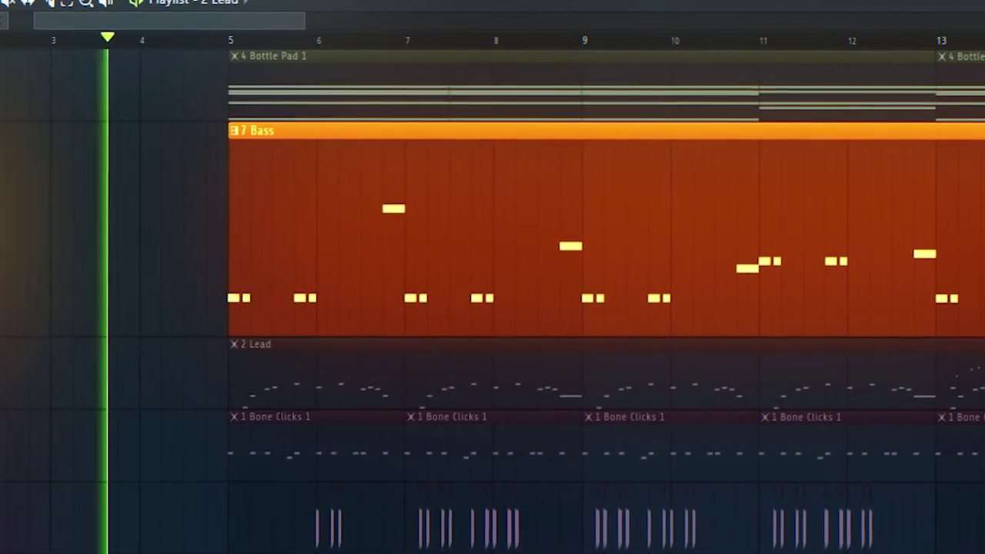